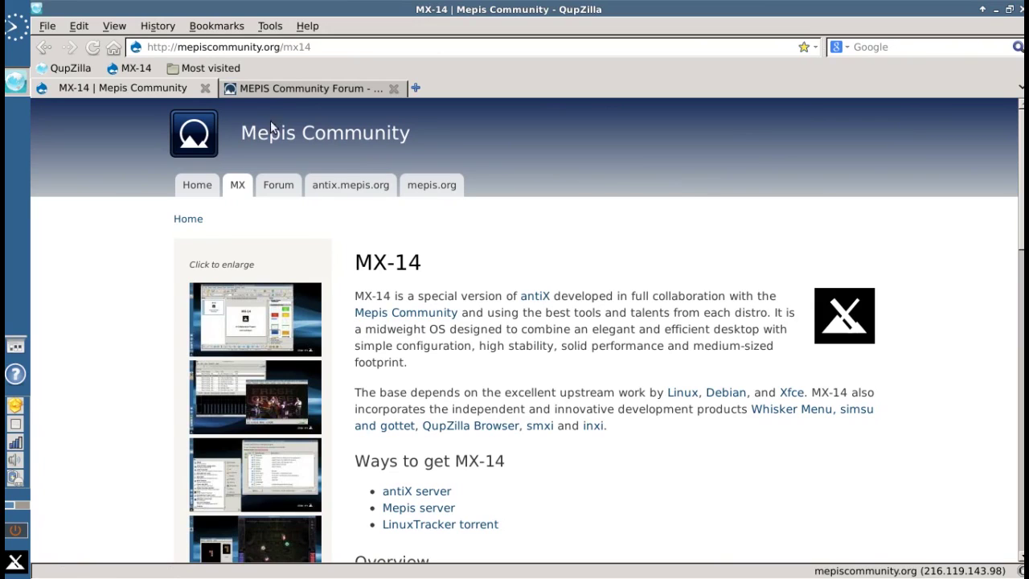
Switch to the MEPIS Community Forum tab and scroll through its MX board.
left_click(315, 90)
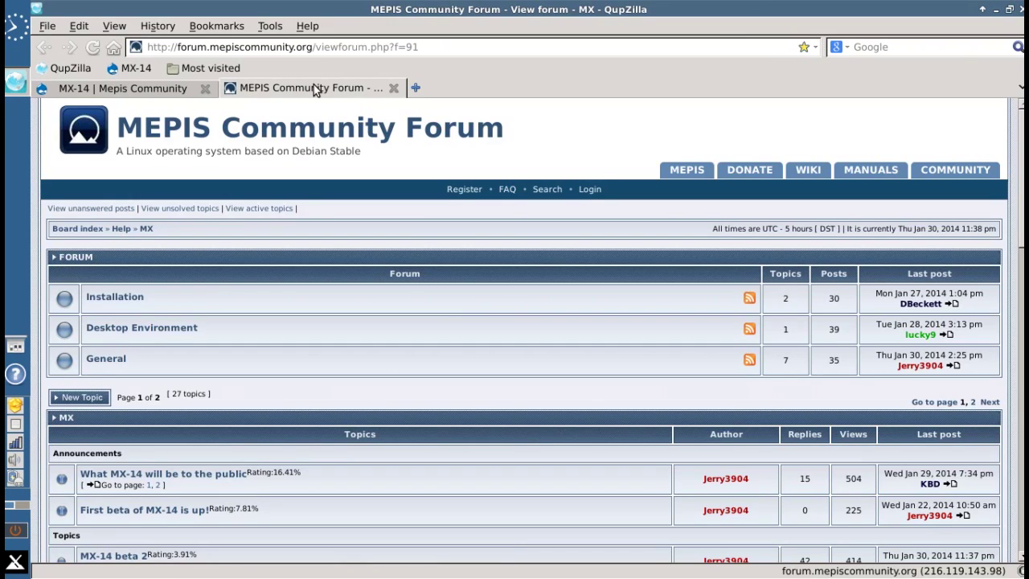
scroll(603, 160, "down", 3)
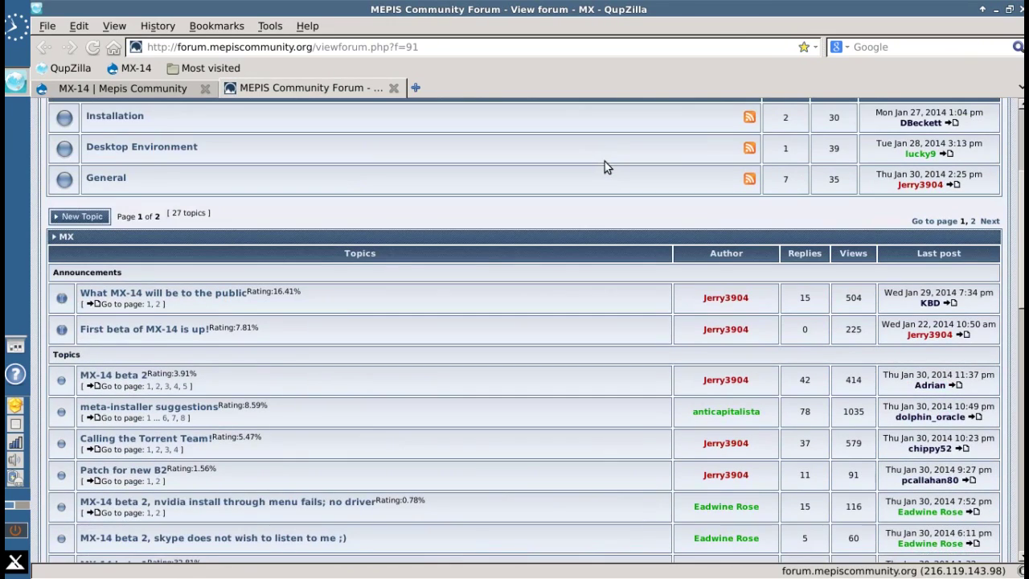
scroll(605, 166, "up", 3)
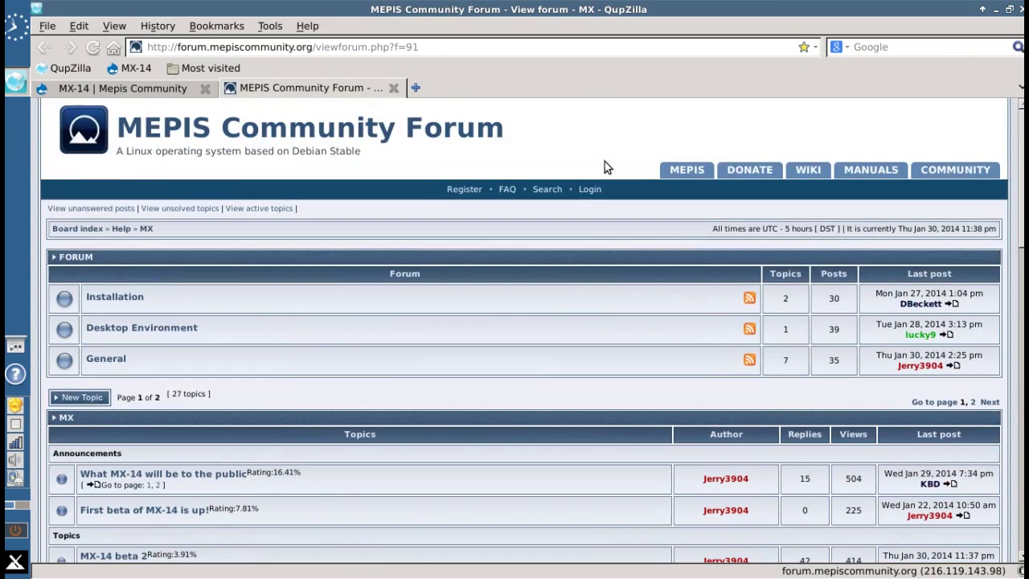
Open the MX-14 Quickstart help guide in a new tab and skim its first page.
left_click(17, 382)
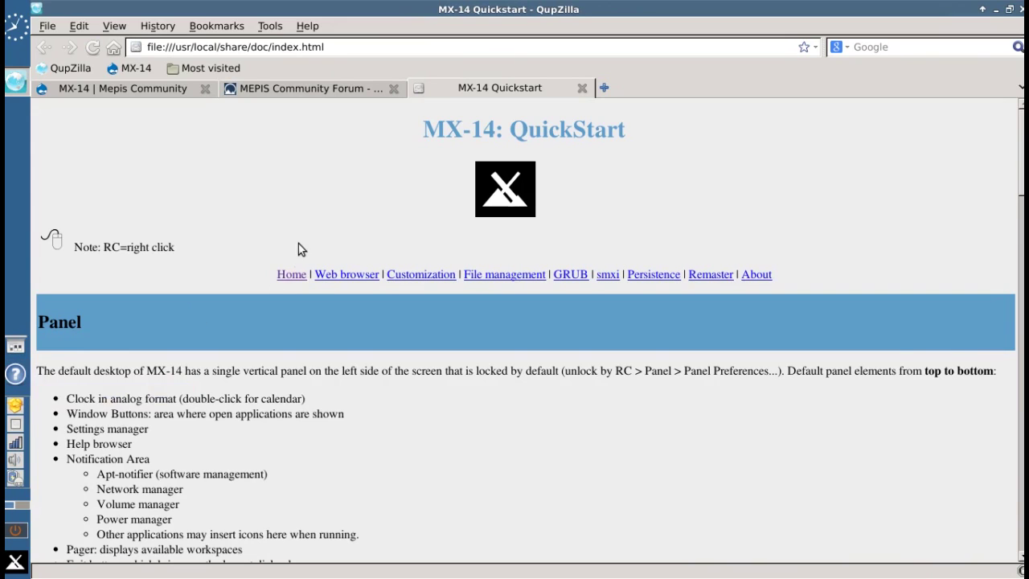
scroll(300, 242, "down", 3)
scroll(301, 247, "up", 3)
Page through the Web browser, Customization, File management and GRUB help sections.
left_click(352, 277)
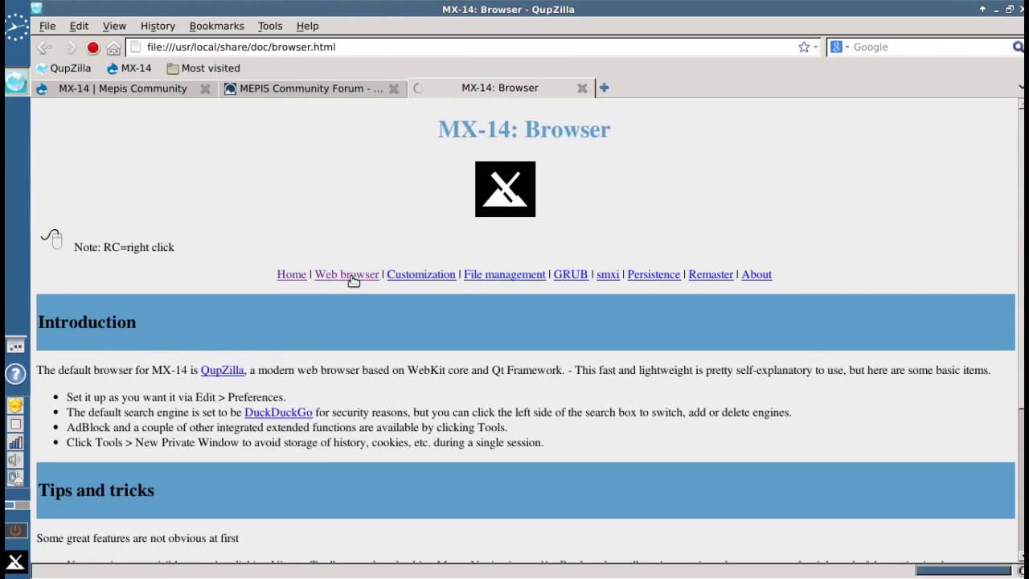
left_click(425, 279)
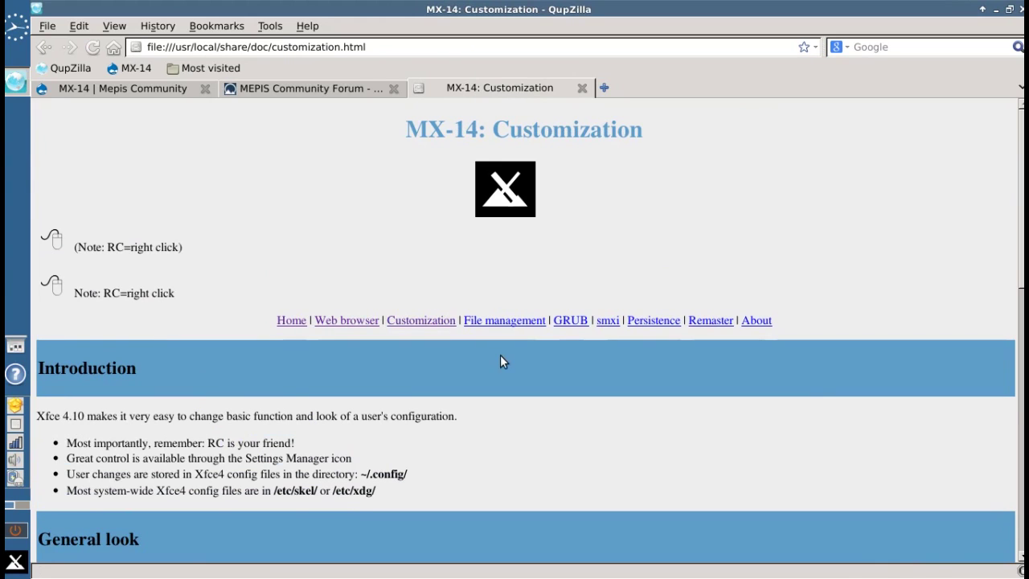
scroll(502, 362, "down", 3)
scroll(504, 362, "down", 1)
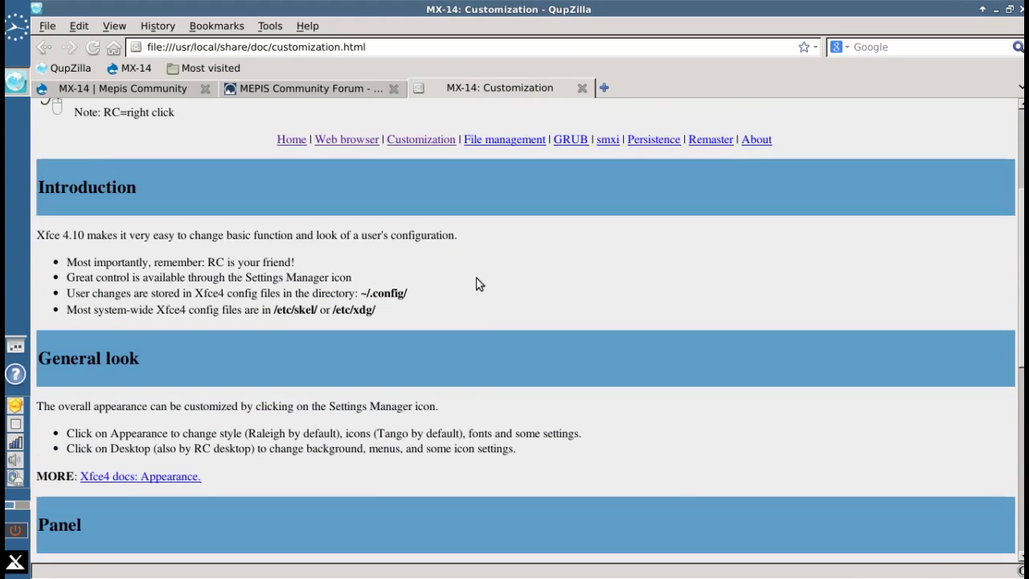
left_click(509, 138)
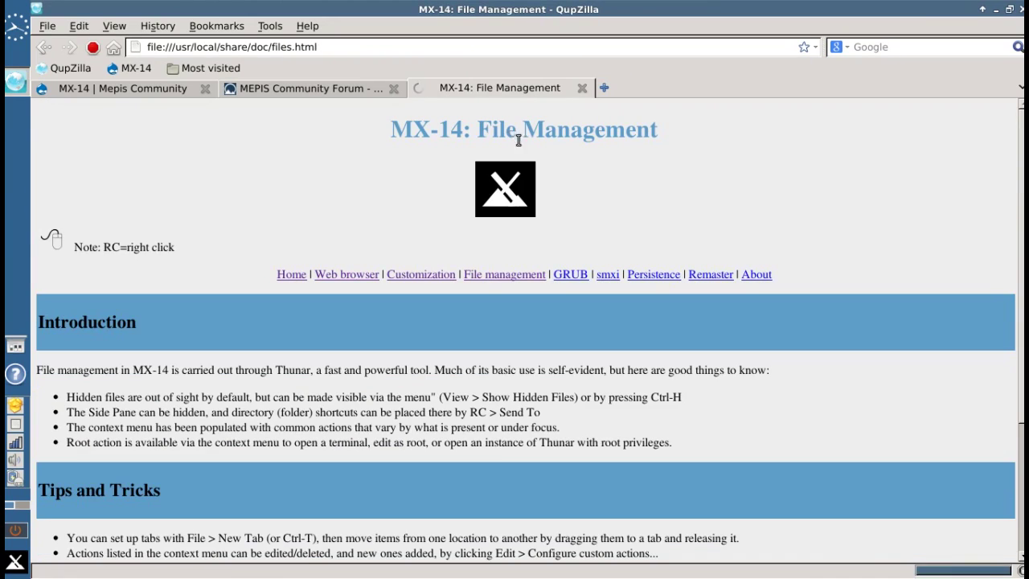
left_click(570, 273)
scroll(774, 207, "down", 3)
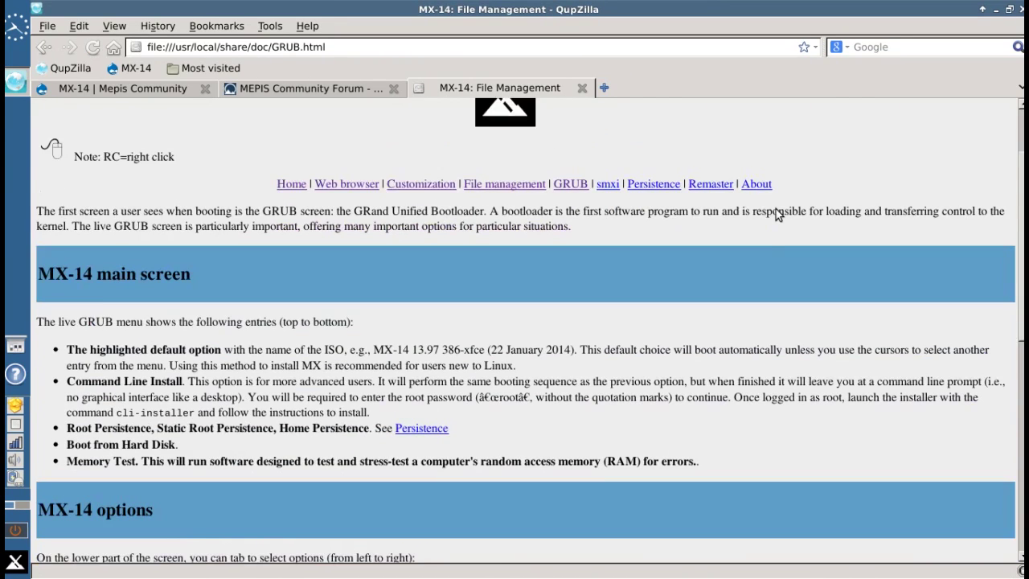
scroll(776, 212, "up", 3)
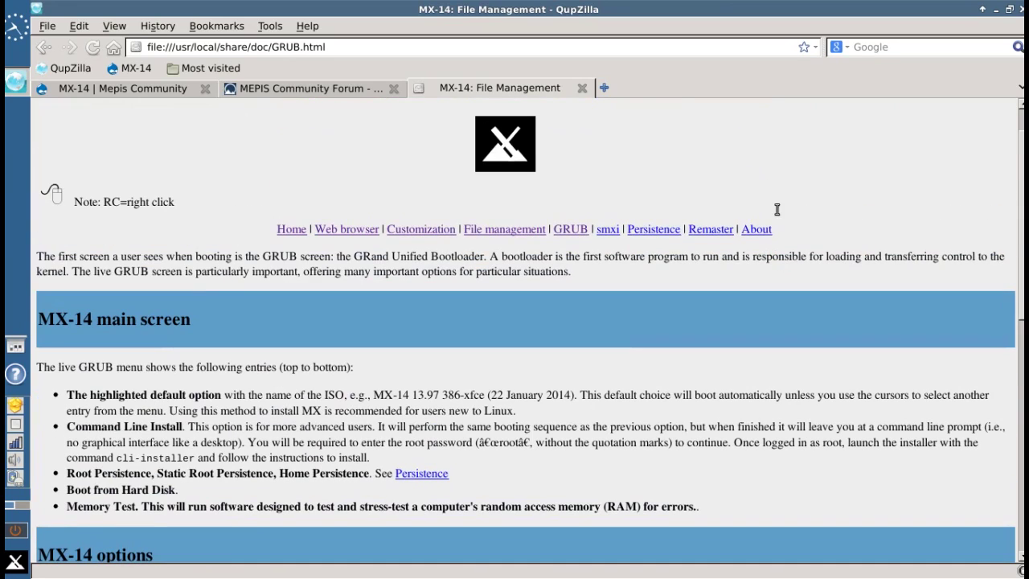
View the smxi, Persistence and Remaster help sections of the Quickstart guide.
left_click(609, 230)
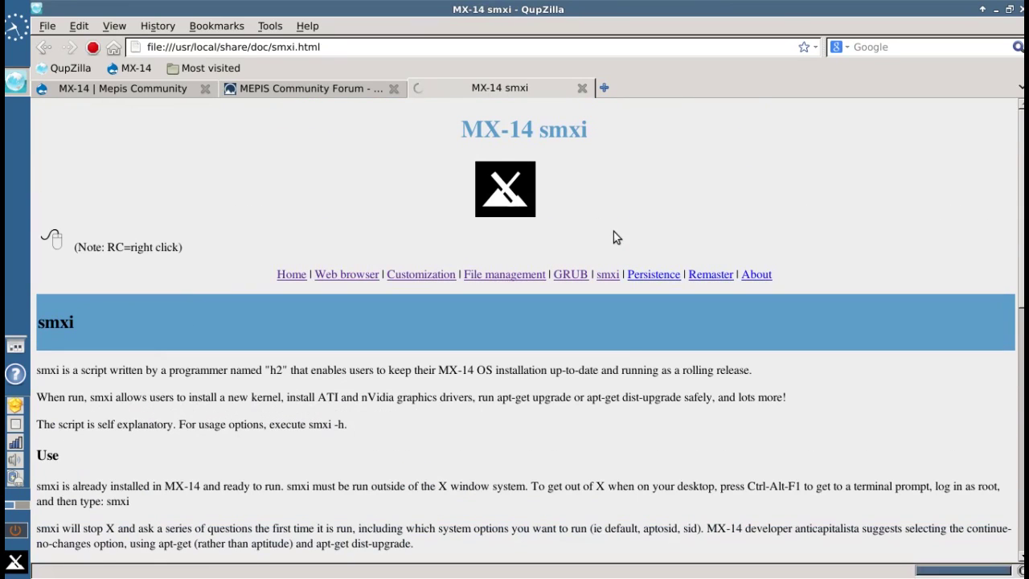
scroll(828, 231, "down", 1)
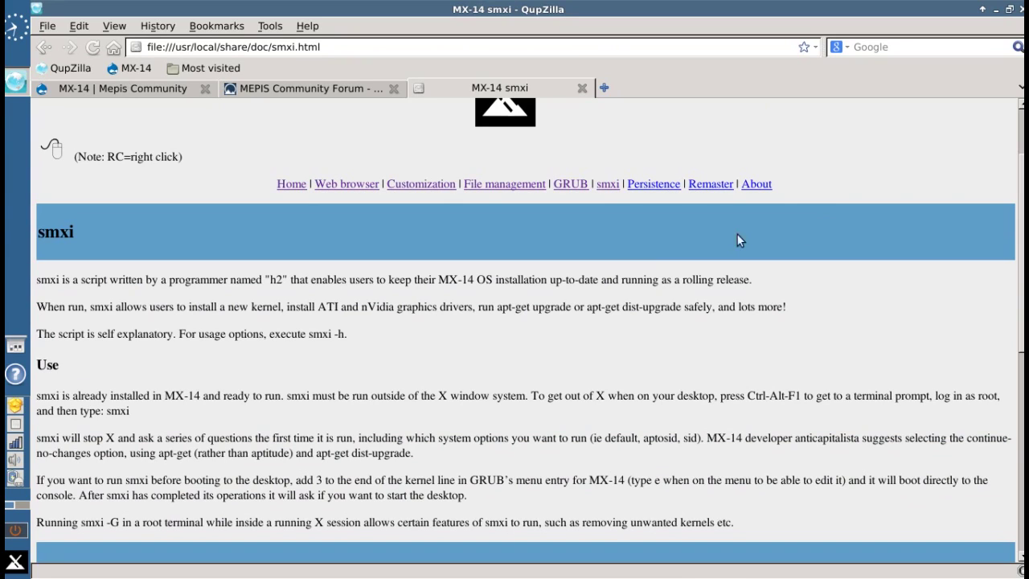
left_click(651, 183)
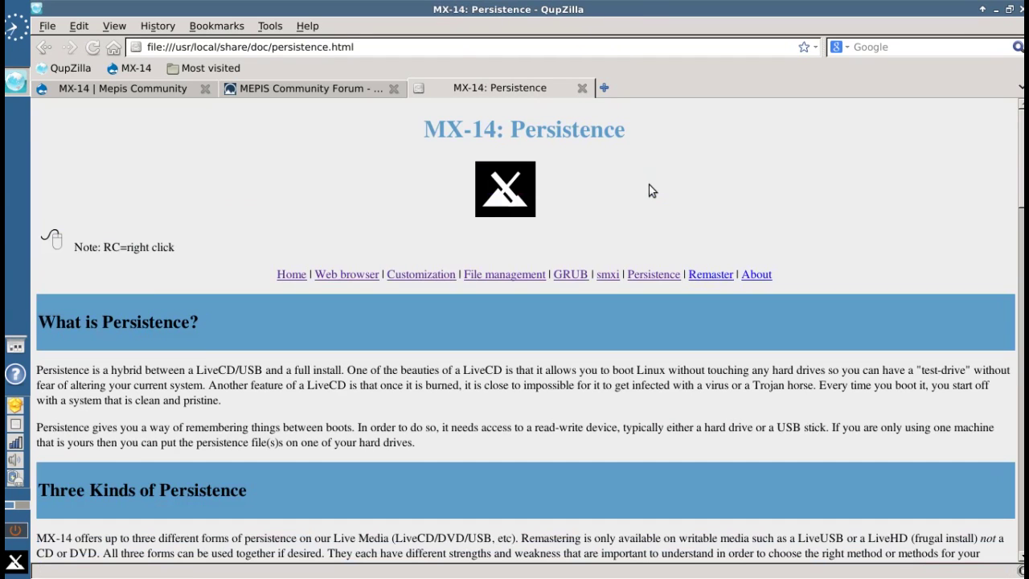
left_click(707, 276)
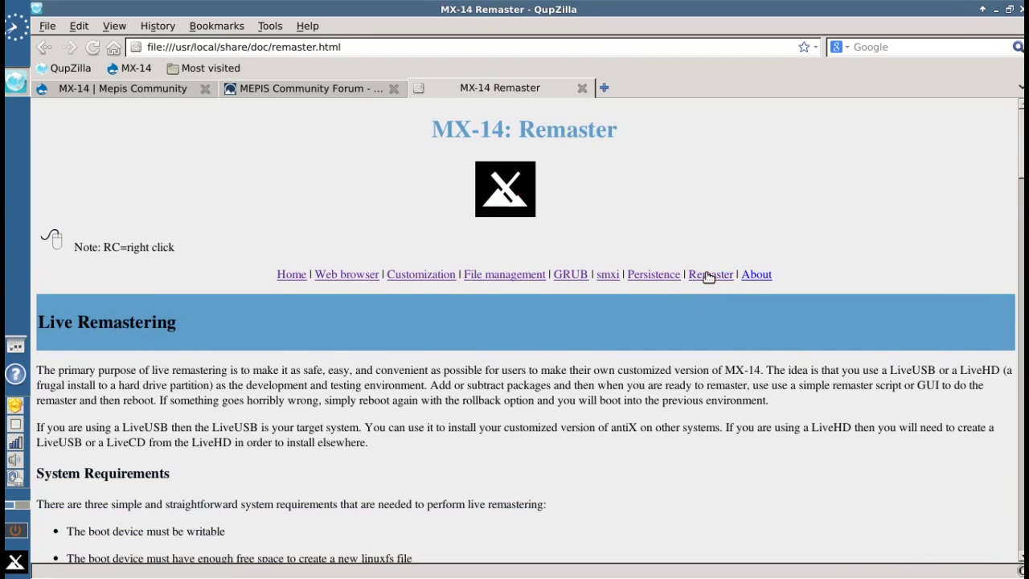
scroll(270, 370, "down", 4)
scroll(278, 354, "up", 4)
Return the guide to its Home page, then go back to the MX-14 community page via the forum tab.
left_click(293, 276)
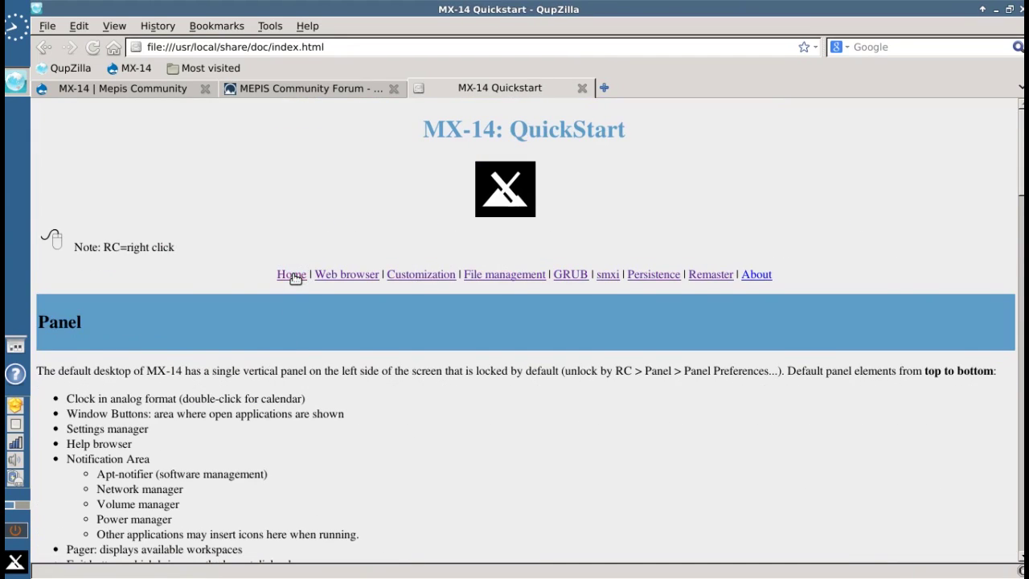
left_click(307, 88)
left_click(129, 93)
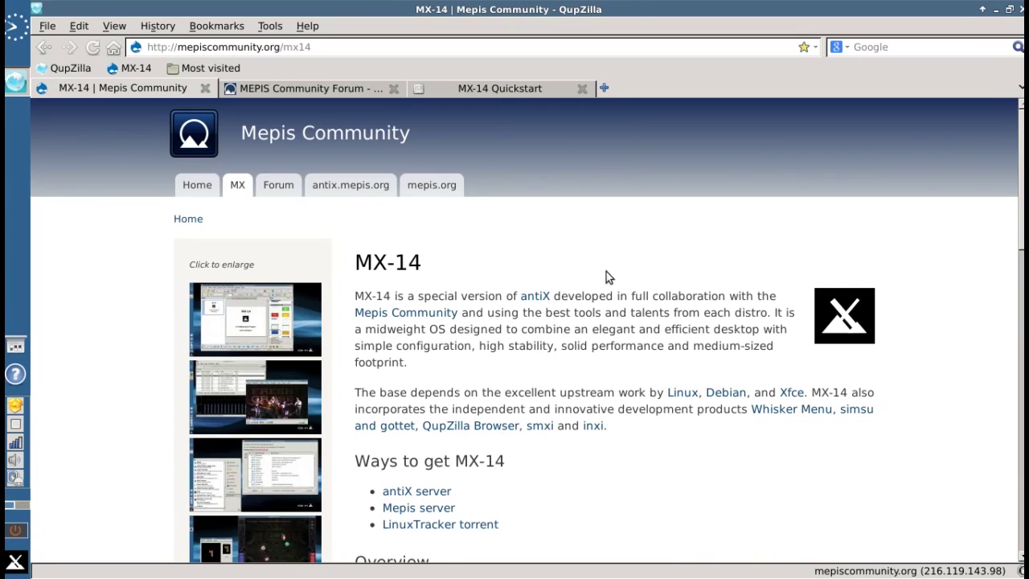
Launch SMPlayer YouTube Browser from the Whisker menu's Multimedia applications.
left_click(23, 564)
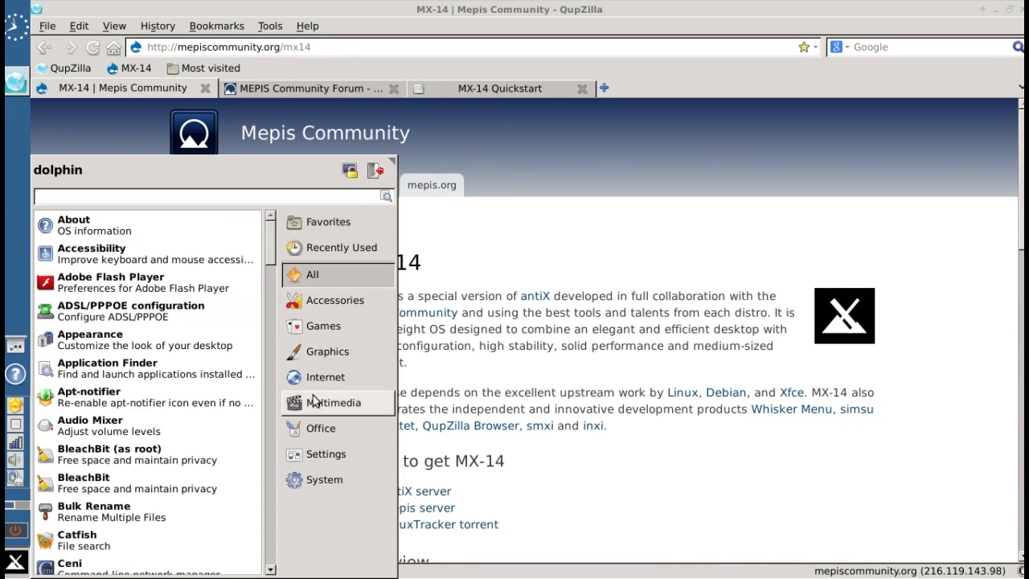
mouse_move(321, 434)
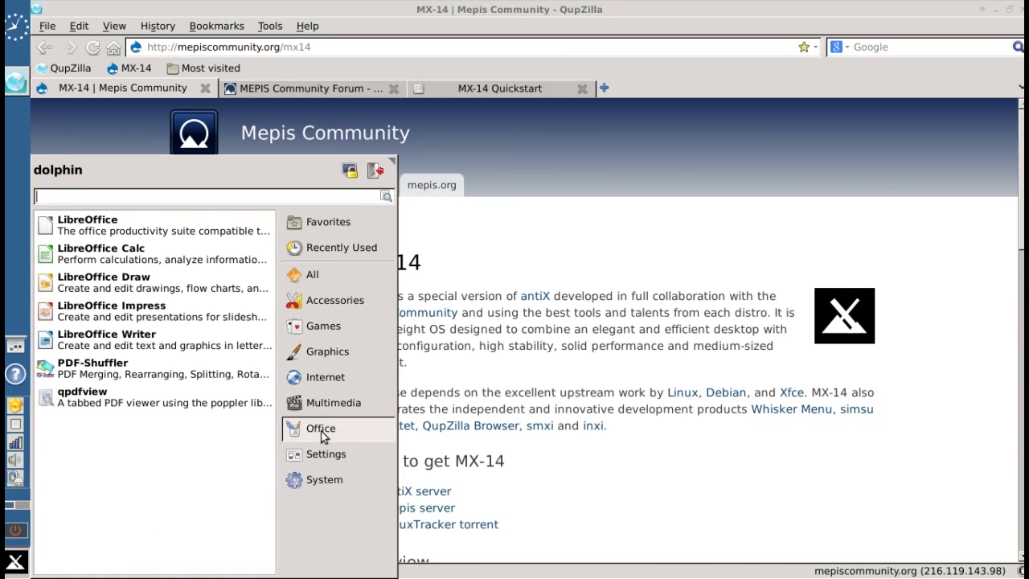
mouse_move(321, 410)
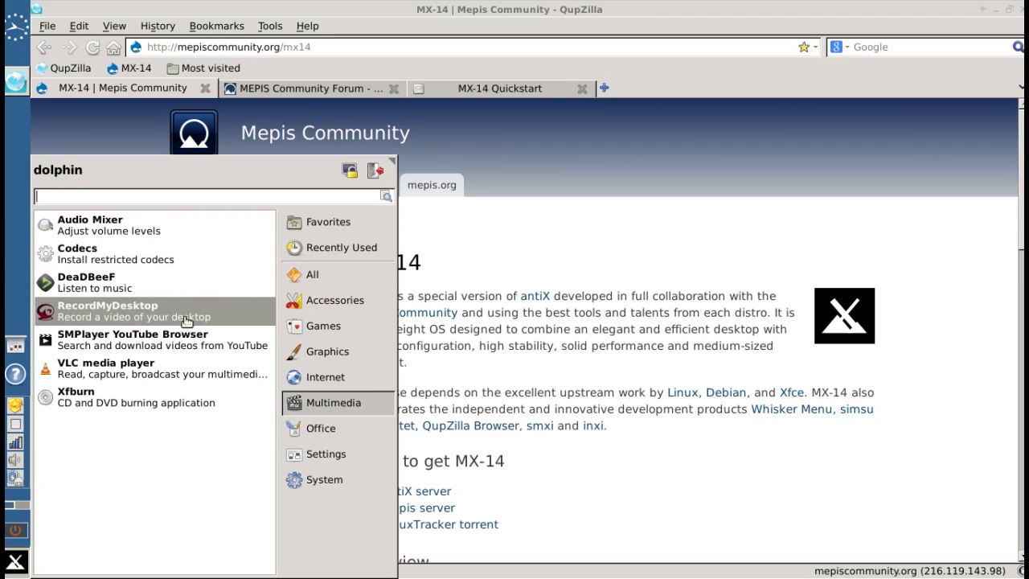
left_click(114, 345)
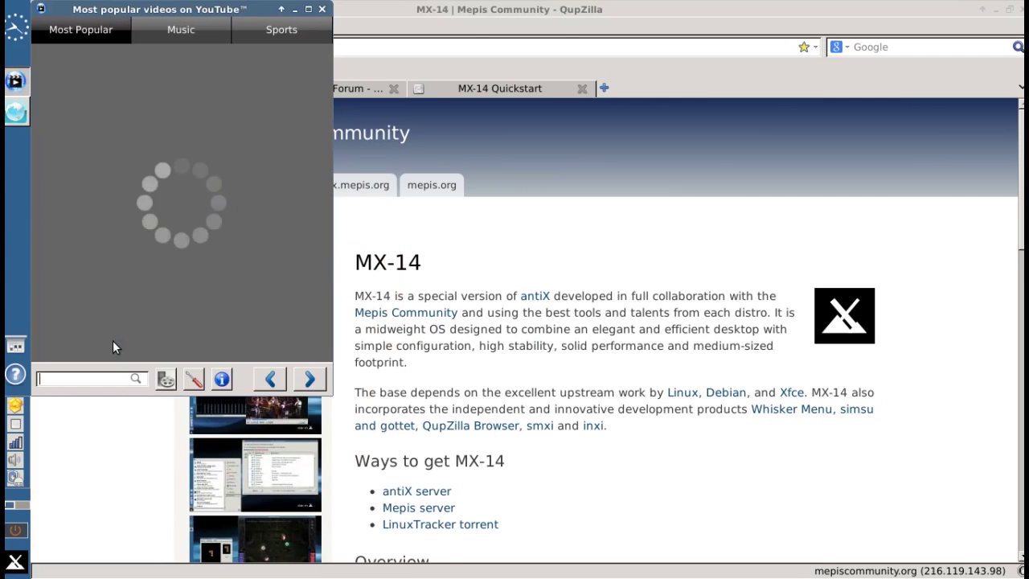
Move the YouTube browser window to the centre, close it, and reopen the Whisker menu.
left_click_drag(174, 6, 398, 40)
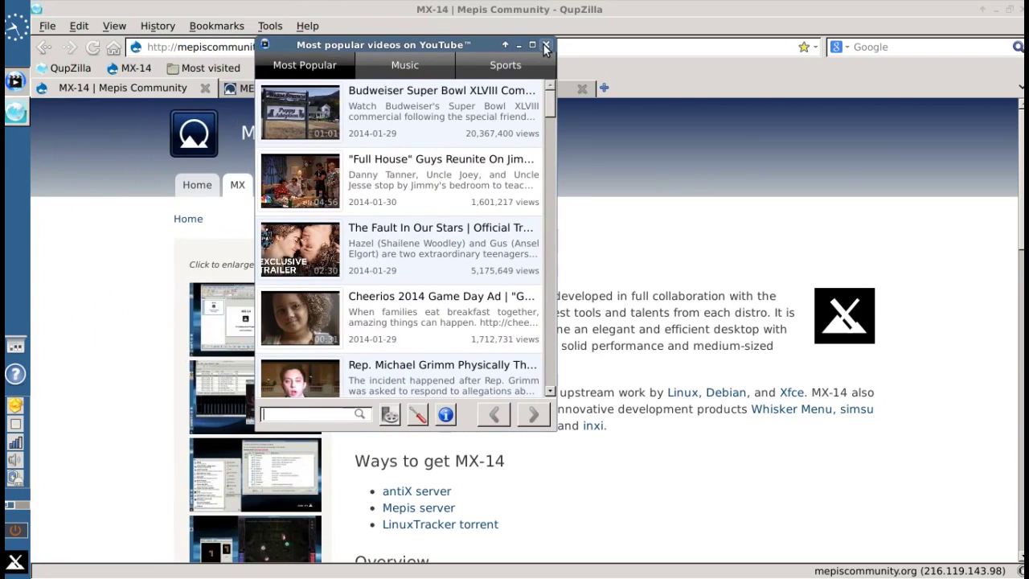
left_click(546, 45)
left_click(16, 563)
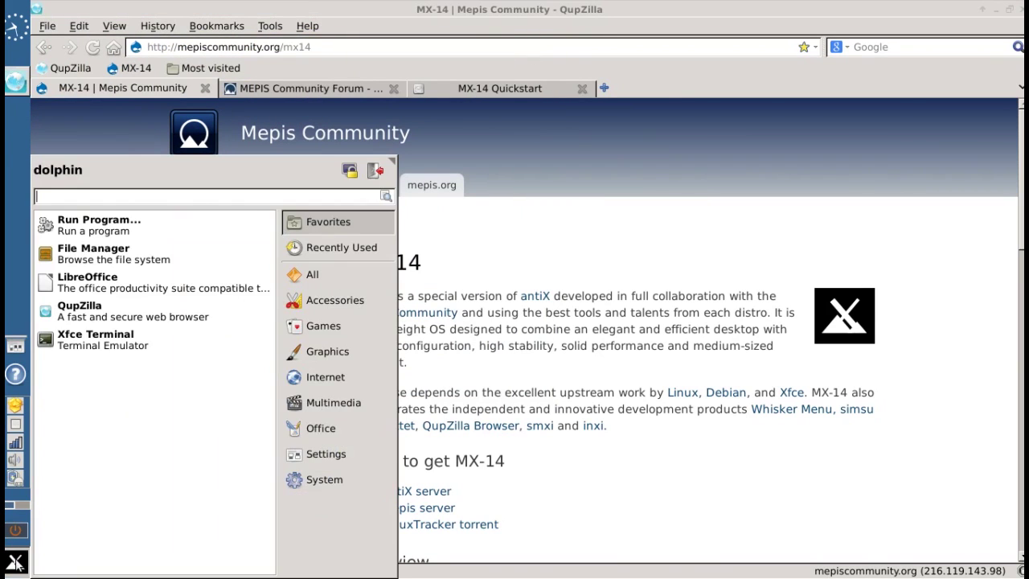
Browse the Multimedia, Internet, Graphics, Games, Accessories and Settings categories in the Whisker menu.
left_click(369, 401)
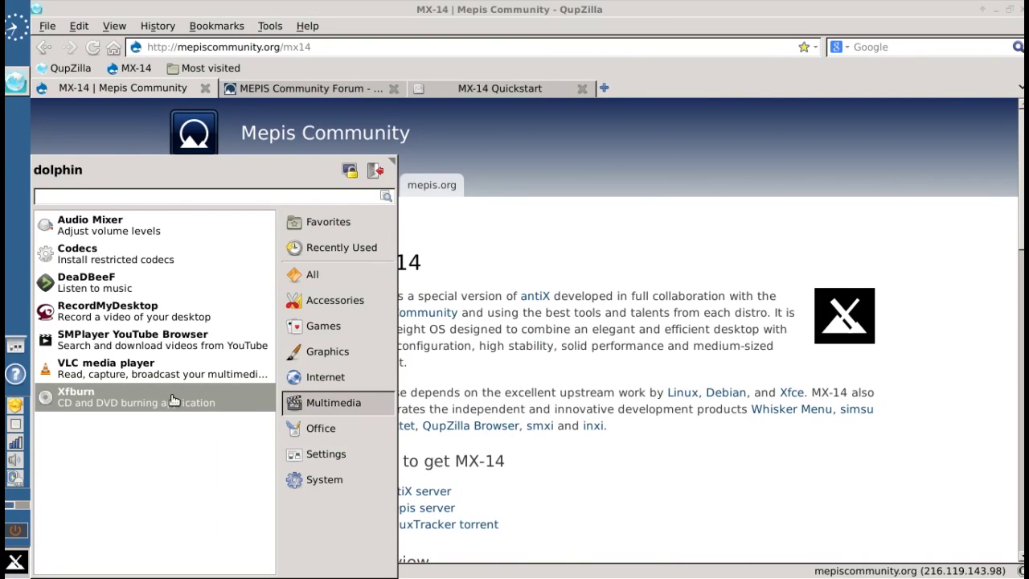
left_click(349, 379)
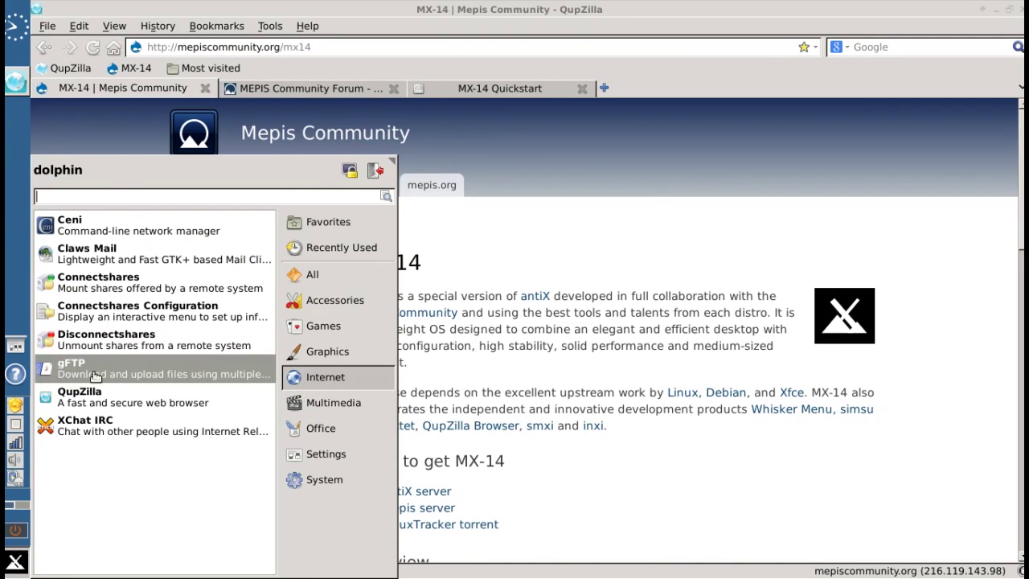
left_click(331, 355)
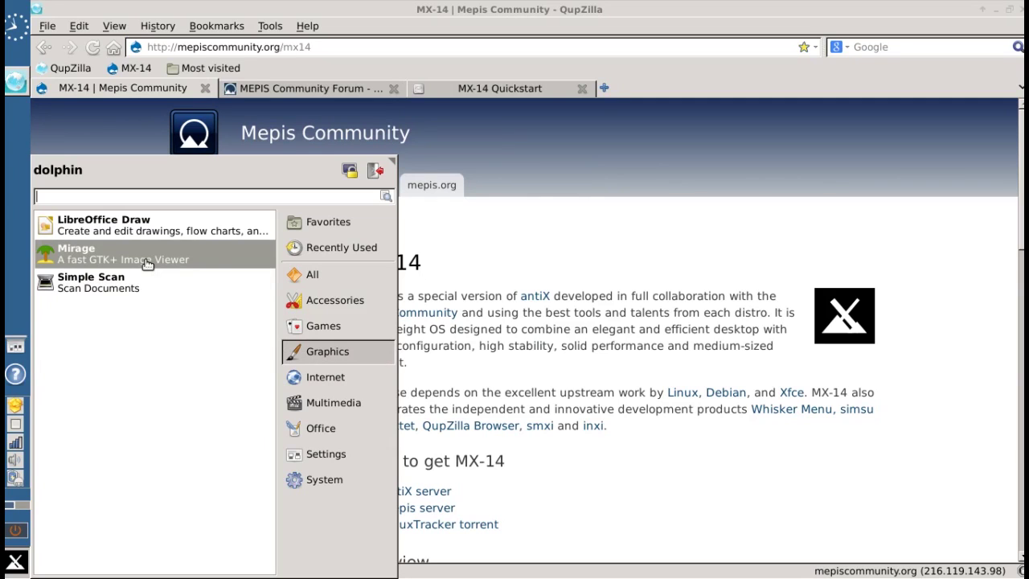
left_click(308, 327)
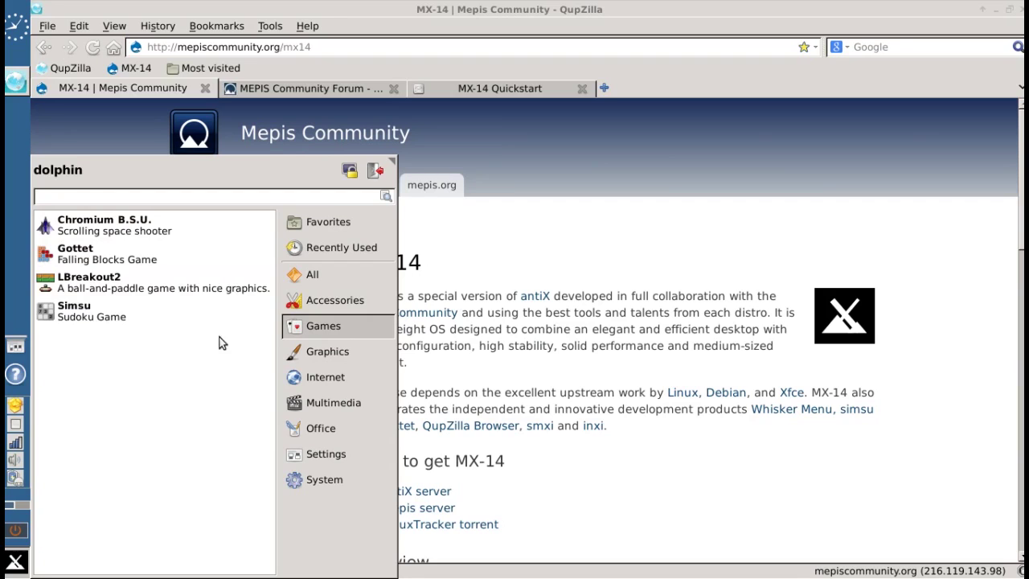
left_click(312, 304)
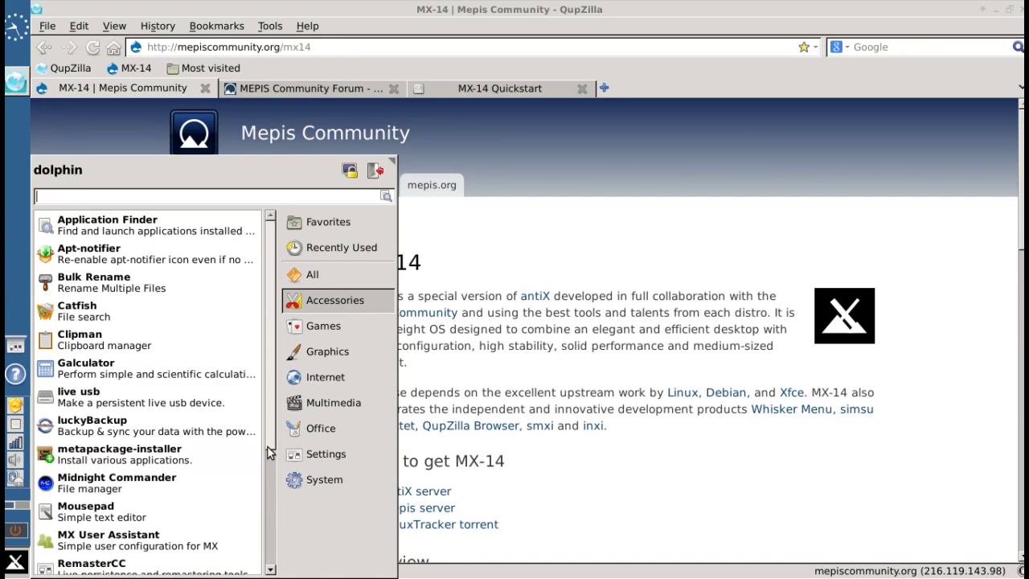
mouse_move(269, 448)
left_mouse_down()
mouse_move(268, 570)
mouse_move(271, 458)
left_mouse_up()
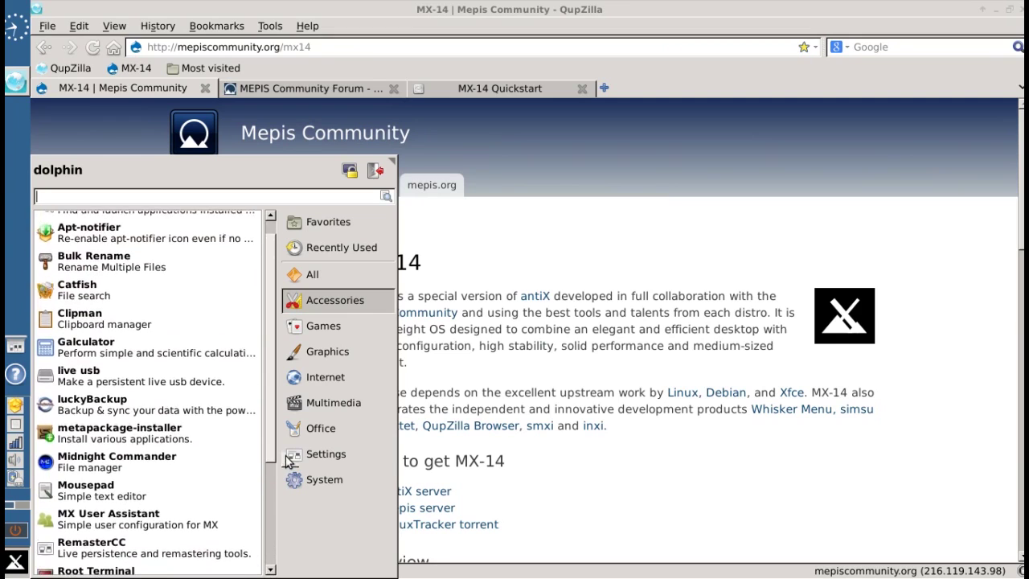
left_click(288, 457)
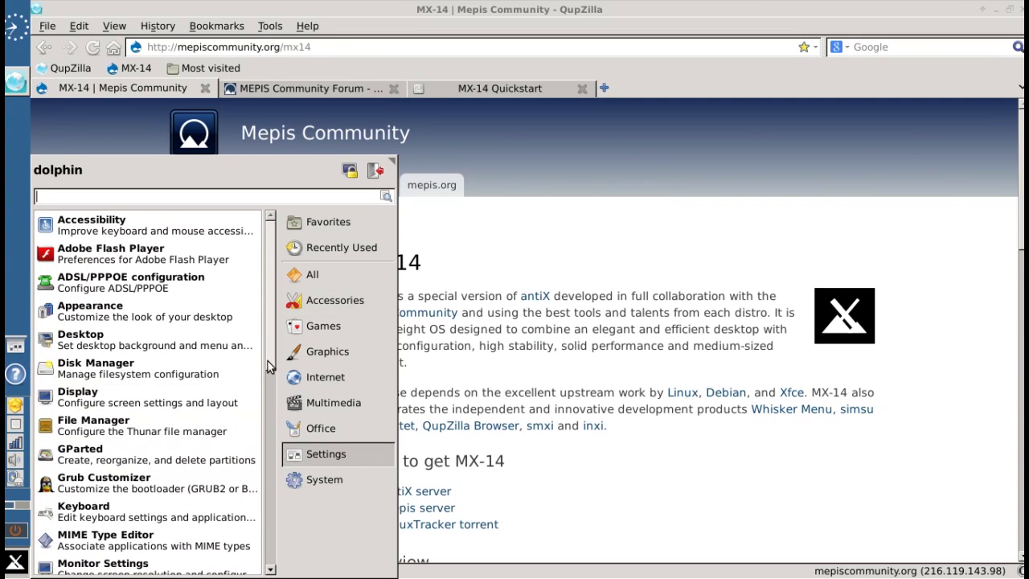
left_click_drag(267, 361, 272, 473)
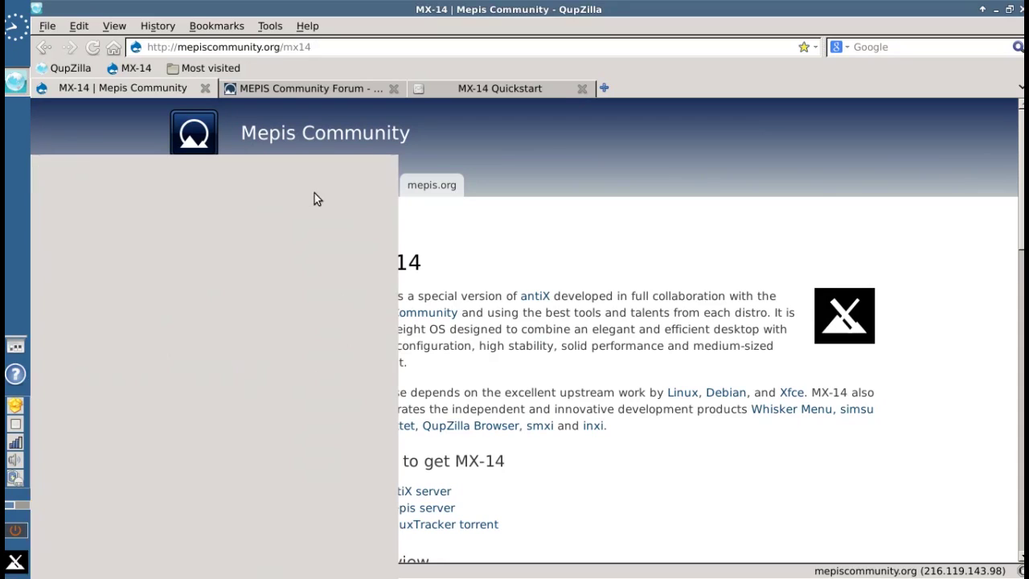
Search the Whisker menu for 'meta' and launch the metapackage-installer.
key("super")
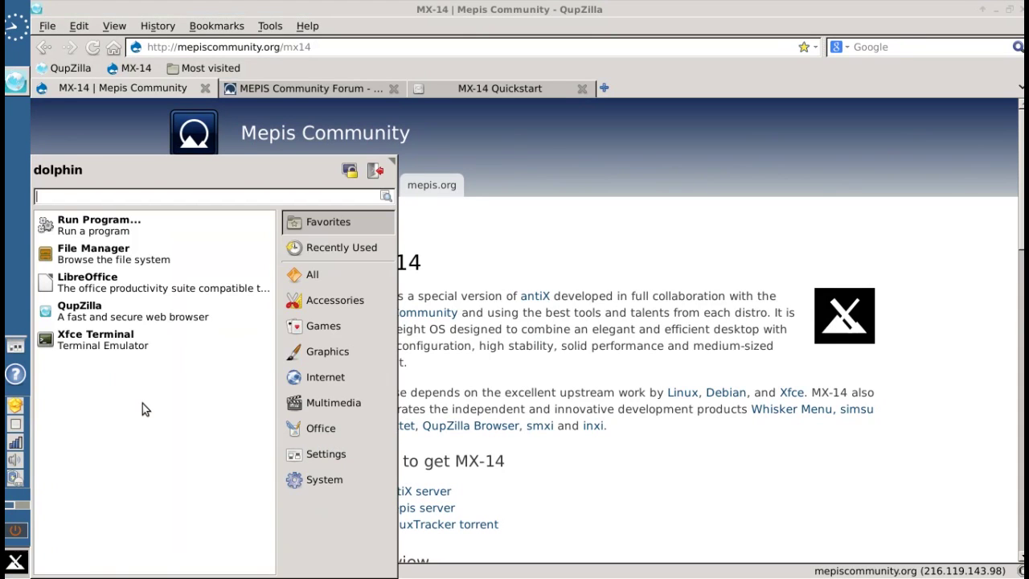
type("meta")
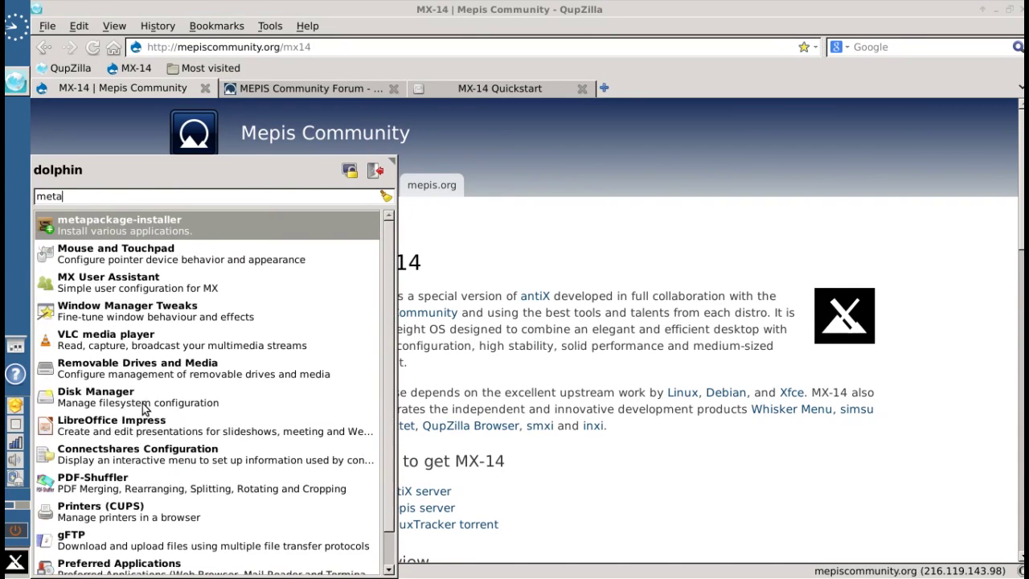
key("Return")
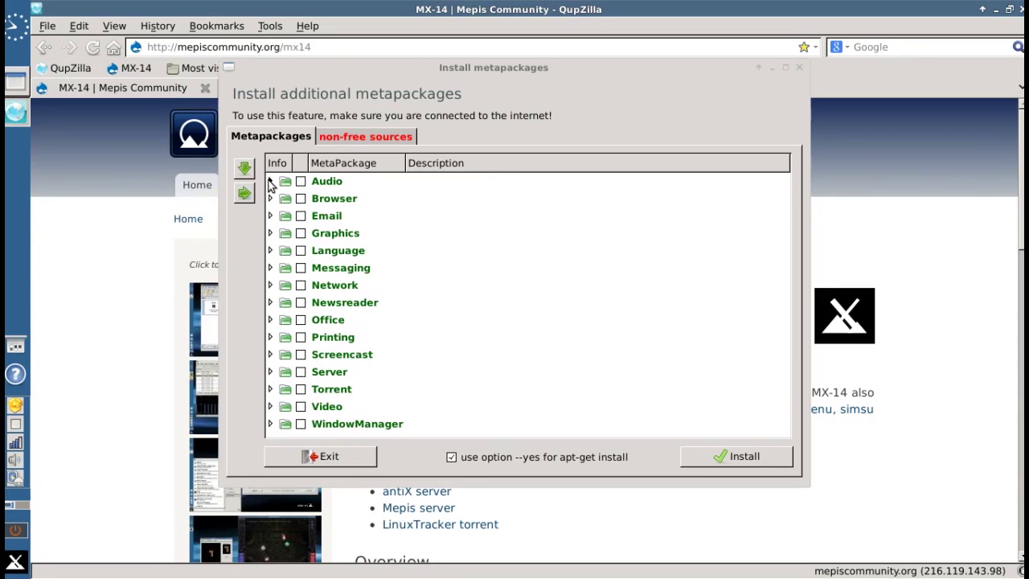
Expand the Audio category and tick then untick Clementine.
left_click(271, 182)
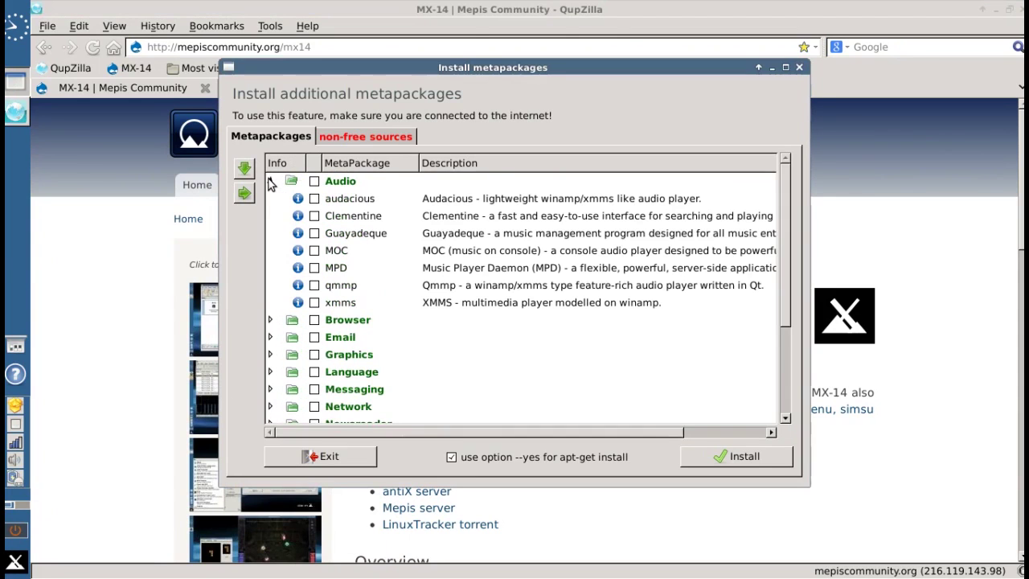
left_click(314, 215)
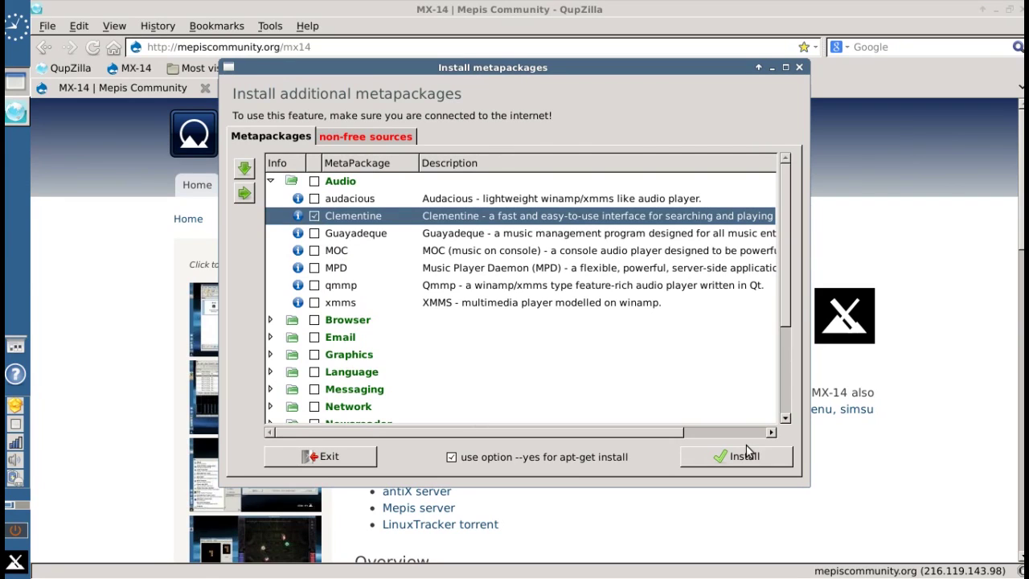
left_click(314, 218)
Expand the Browser, Email and Graphics categories to view their packages.
left_click(271, 320)
scroll(482, 317, "down", 2)
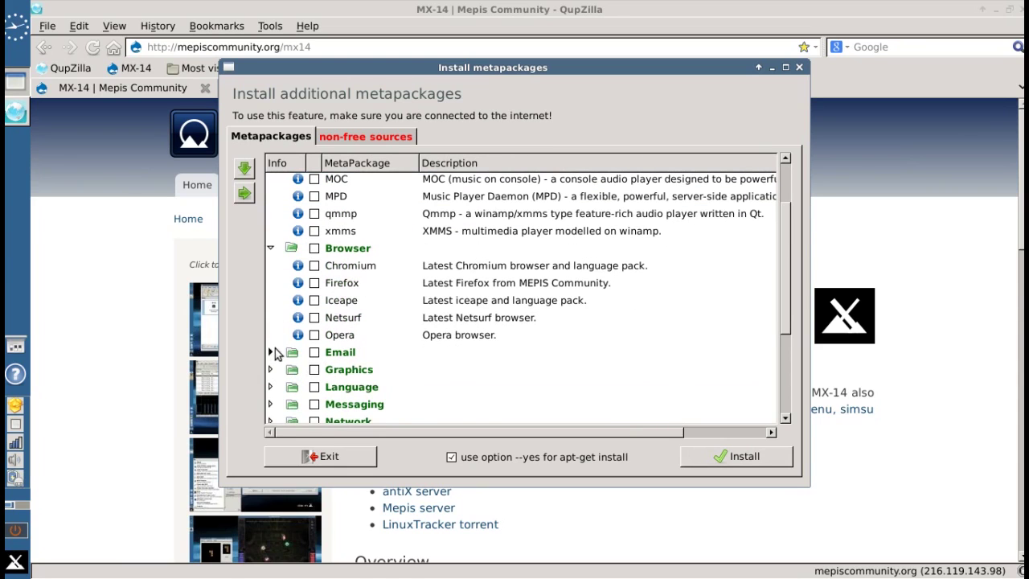
left_click(271, 353)
scroll(542, 326, "down", 2)
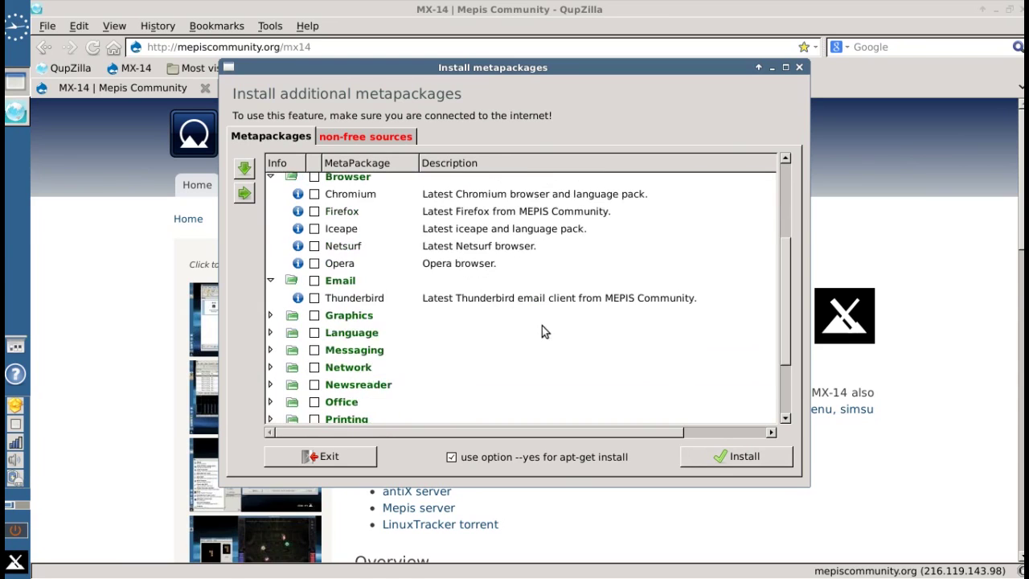
scroll(542, 326, "down", 2)
left_click(271, 243)
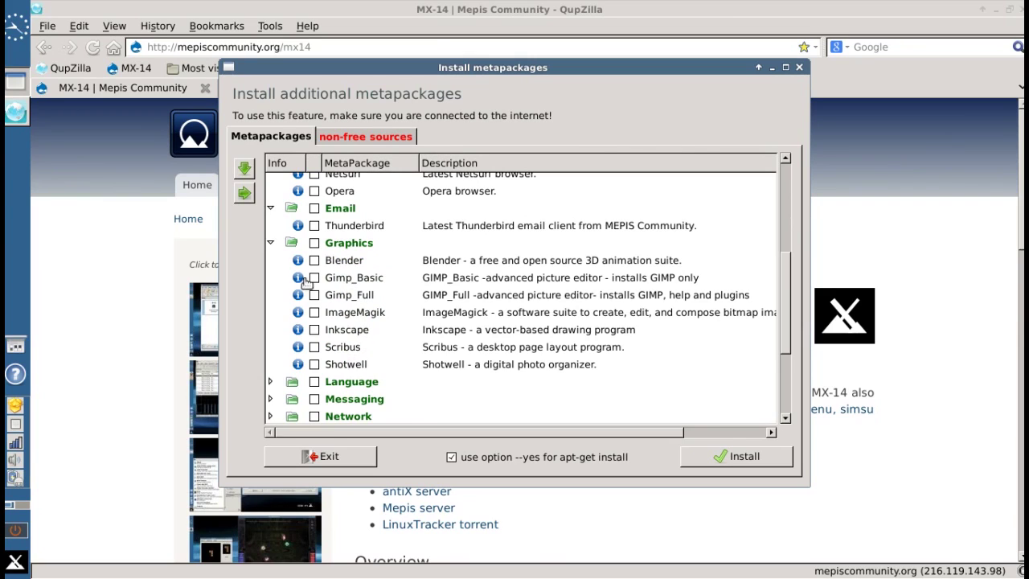
scroll(299, 331, "down", 2)
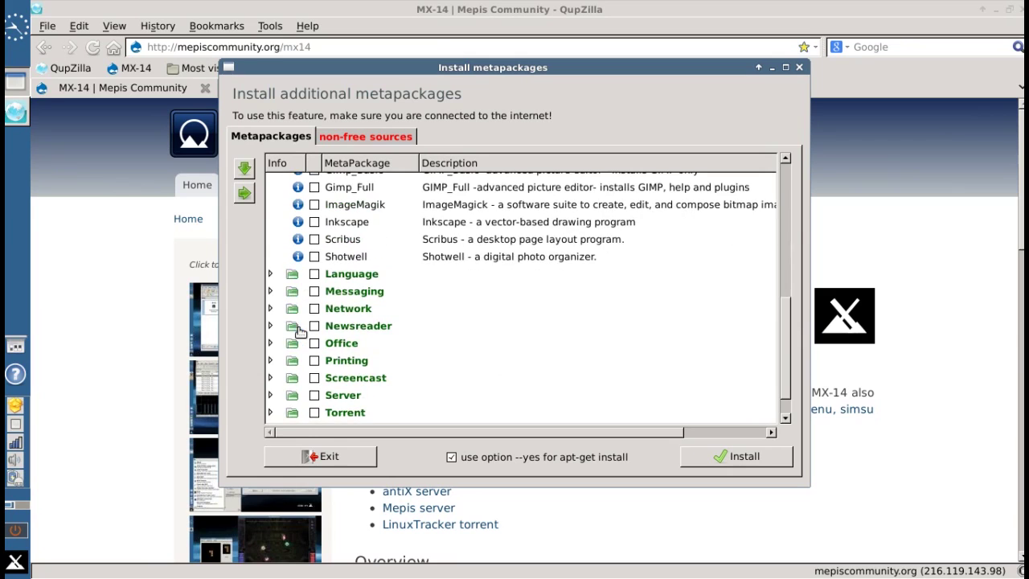
Expand the Messaging, Office and Video categories, then close the metapackage installer.
left_click(271, 291)
scroll(406, 315, "down", 2)
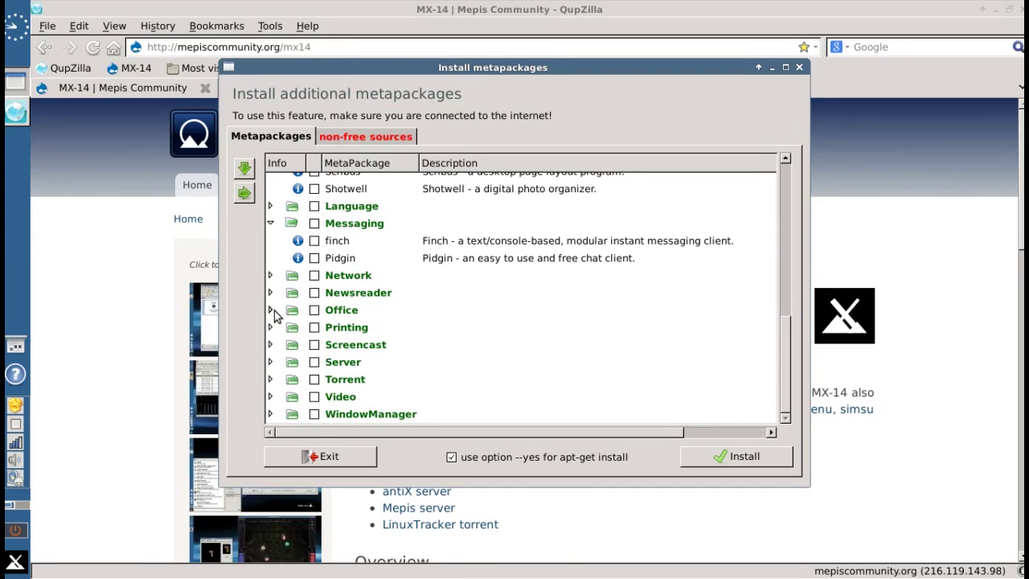
left_click(271, 312)
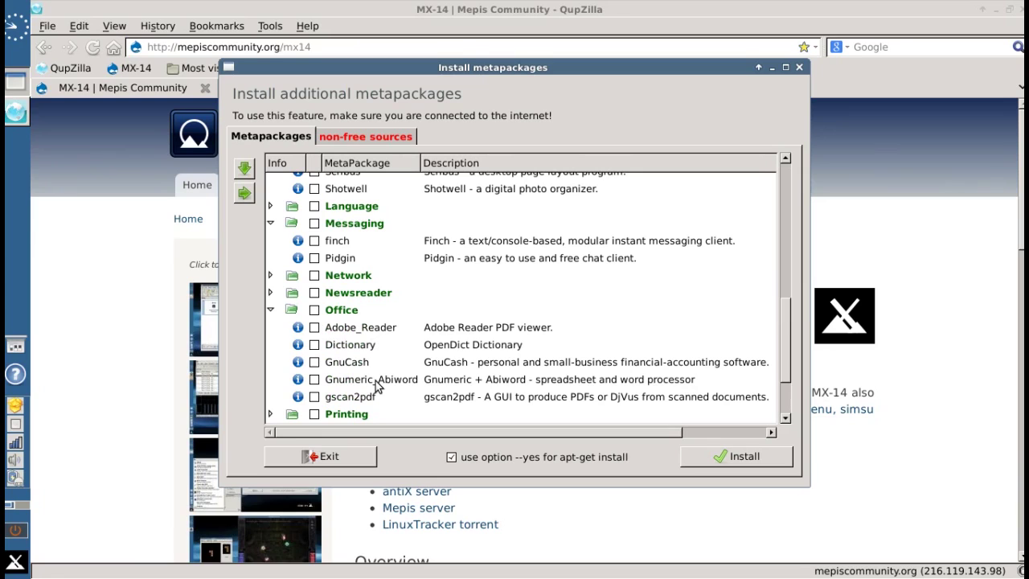
scroll(375, 383, "down", 2)
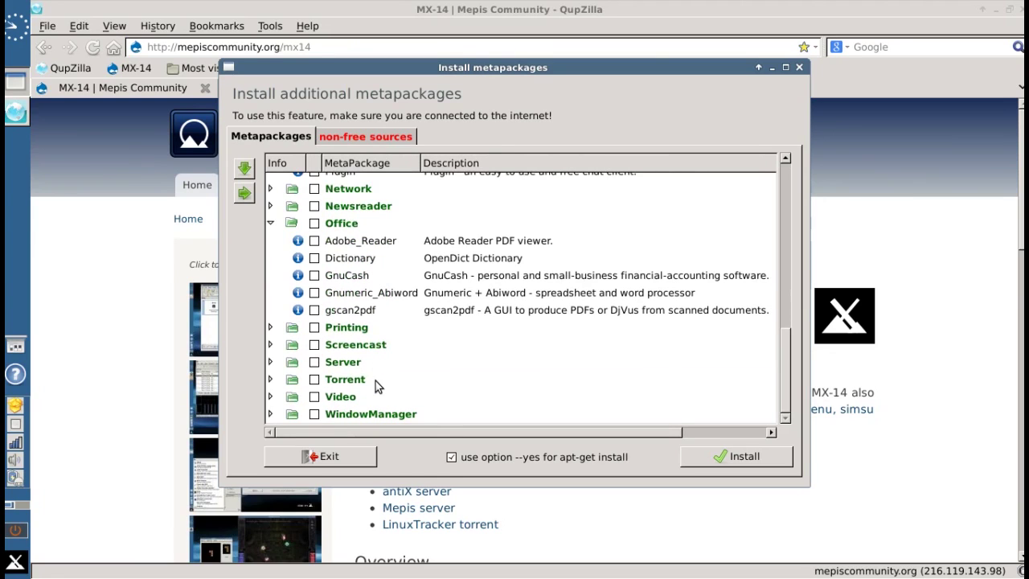
left_click(271, 396)
scroll(447, 354, "down", 2)
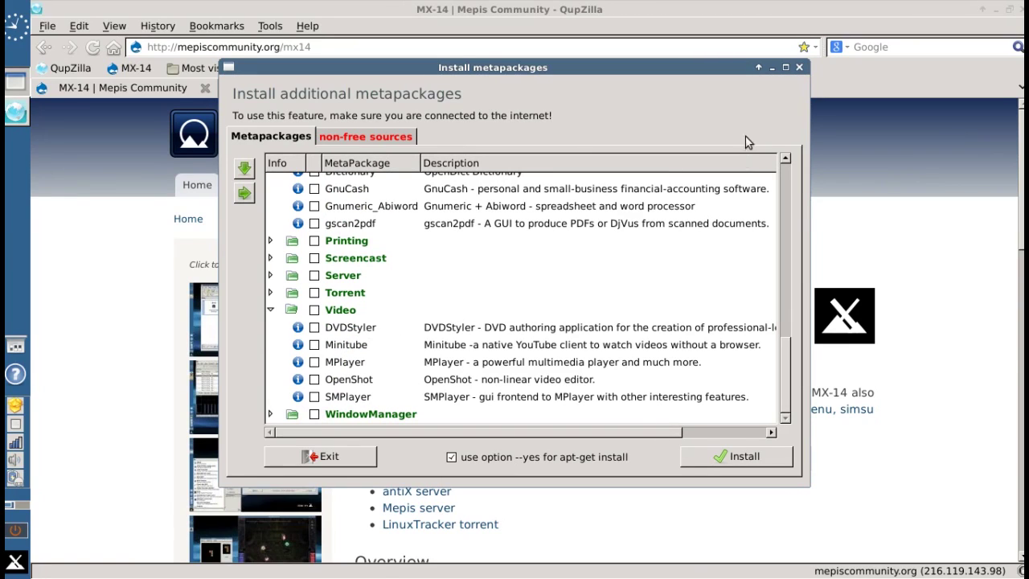
left_click(800, 68)
Scroll the MX-14 page through its Features and User experience lists to Individual credits.
scroll(517, 273, "down", 7)
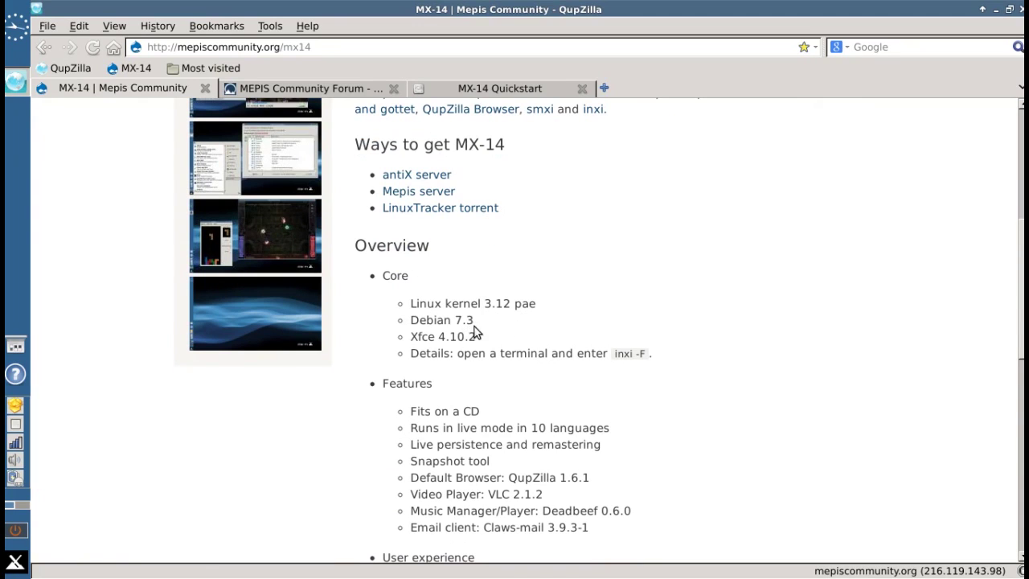
scroll(422, 380, "down", 3)
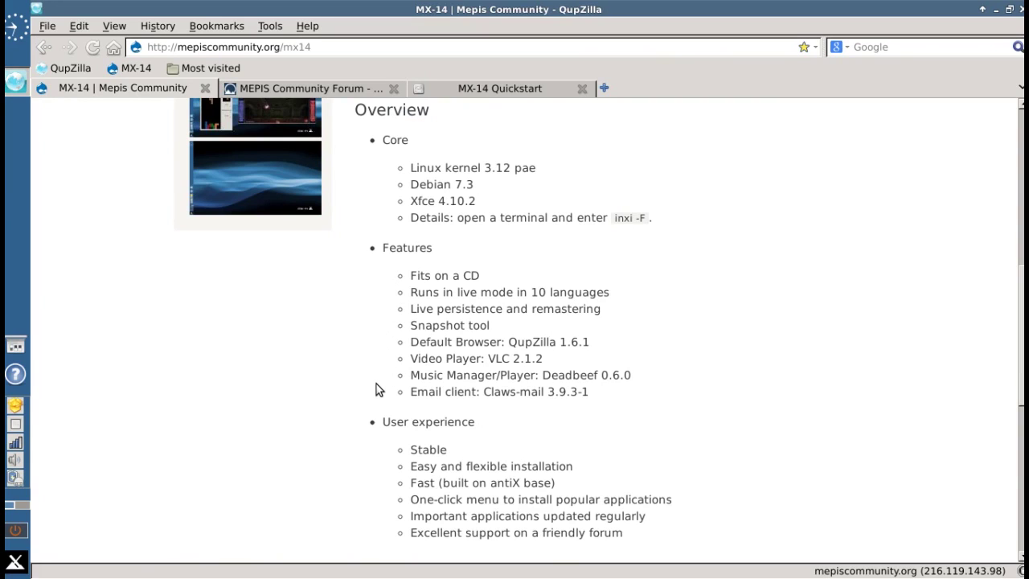
scroll(372, 391, "down", 3)
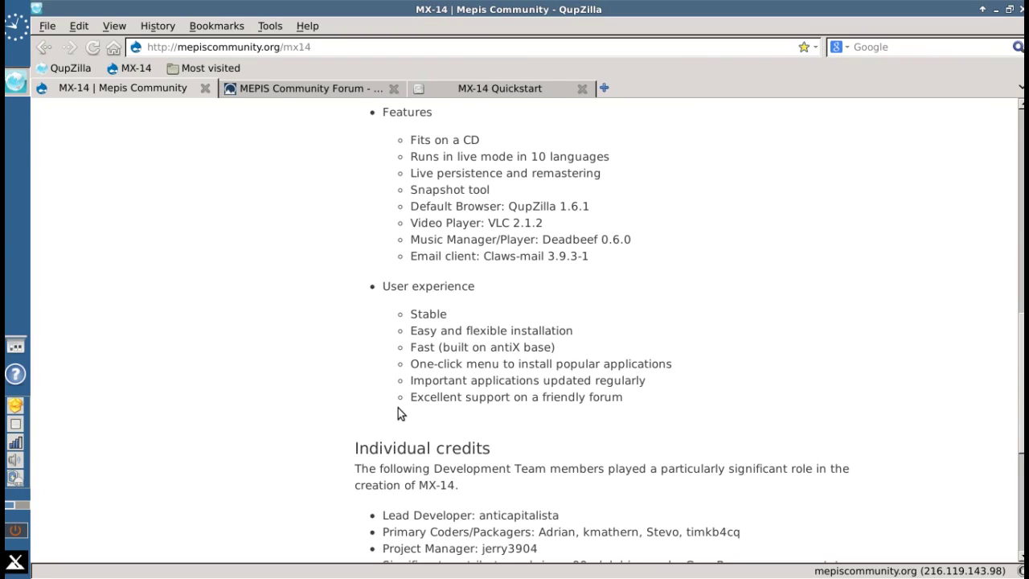
Switch to the MEPIS Community Forum tab, then minimise QupZilla to show the desktop.
left_click(306, 90)
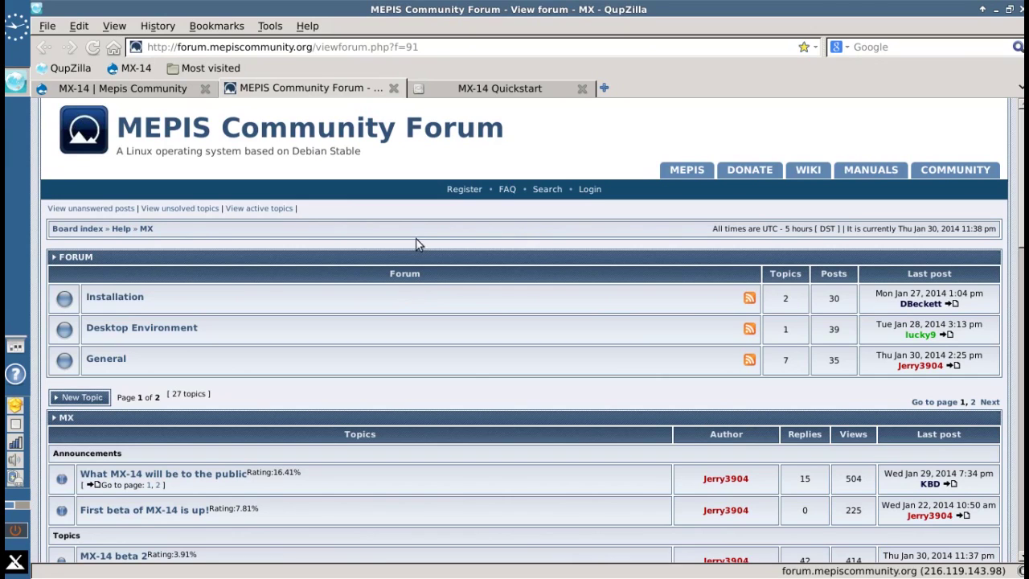
left_click(995, 11)
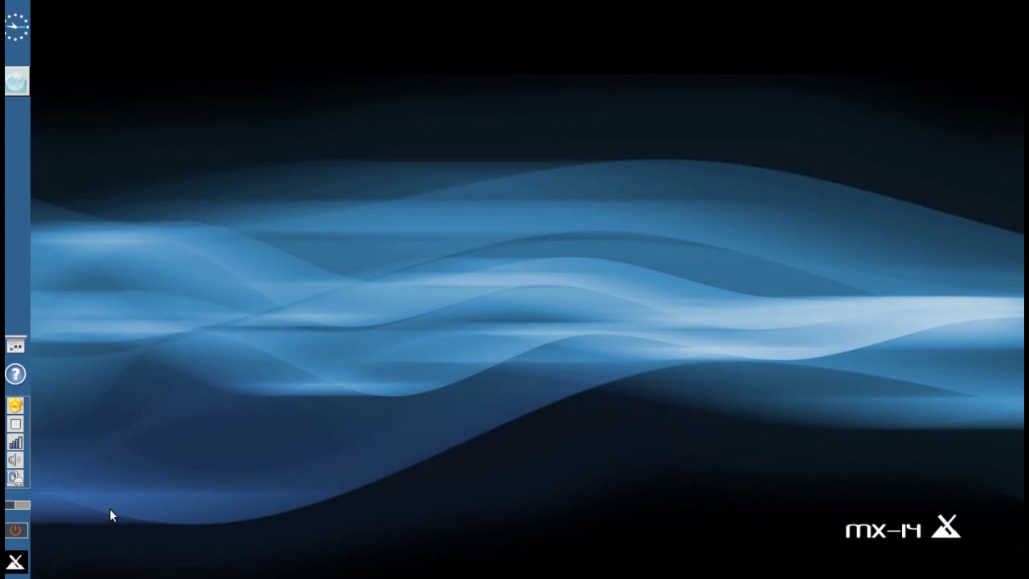